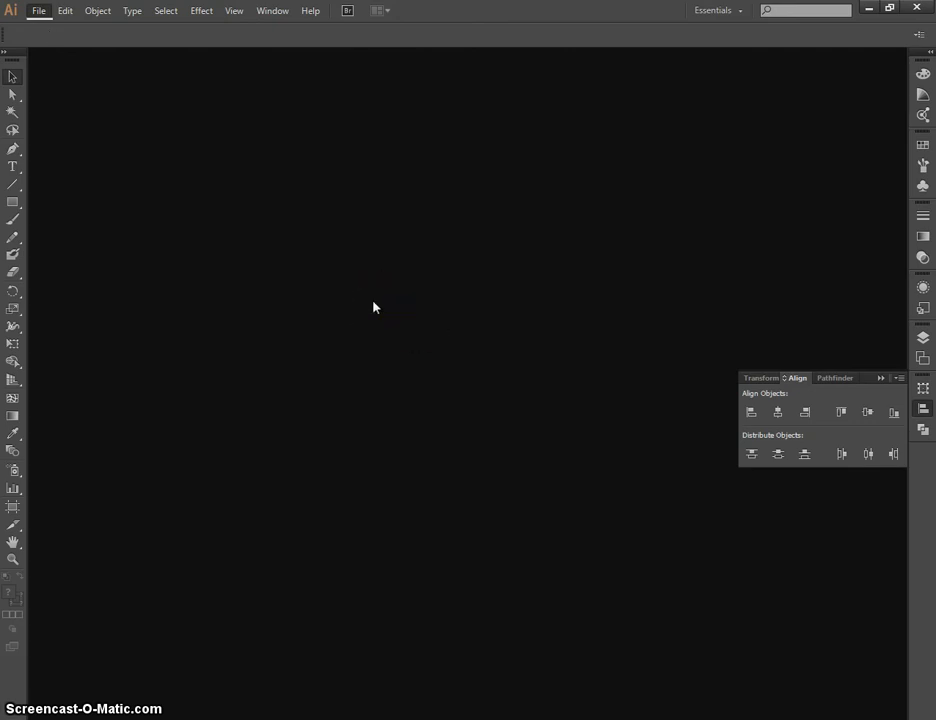
# Create a new single-artboard A4 print document in millimetres with CMYK colour mode
pyautogui.hotkey('ctrl', 'n')
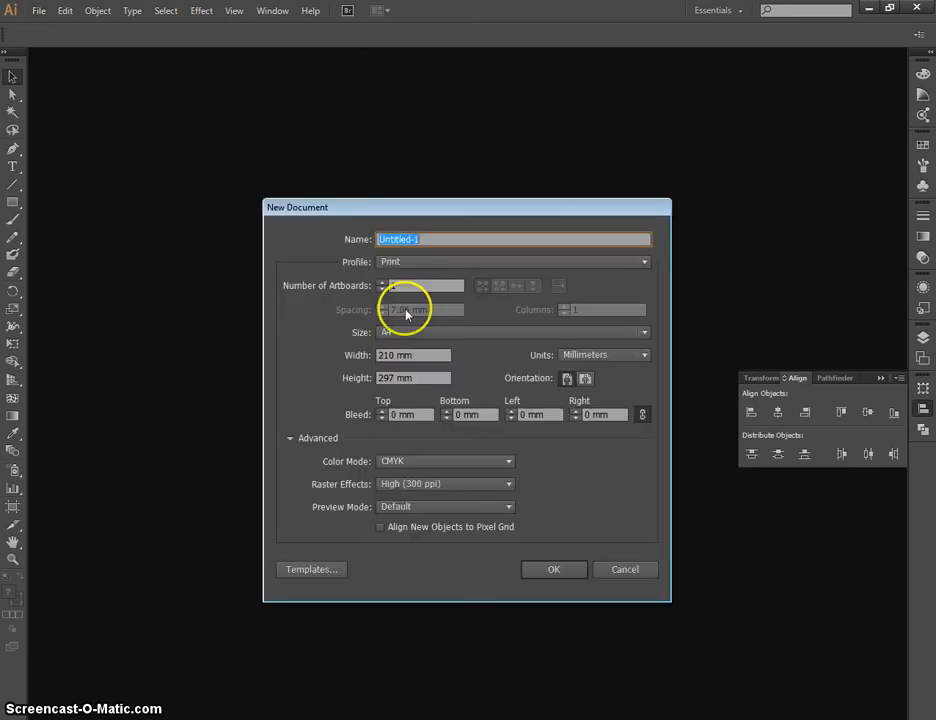
pyautogui.click(566, 575)
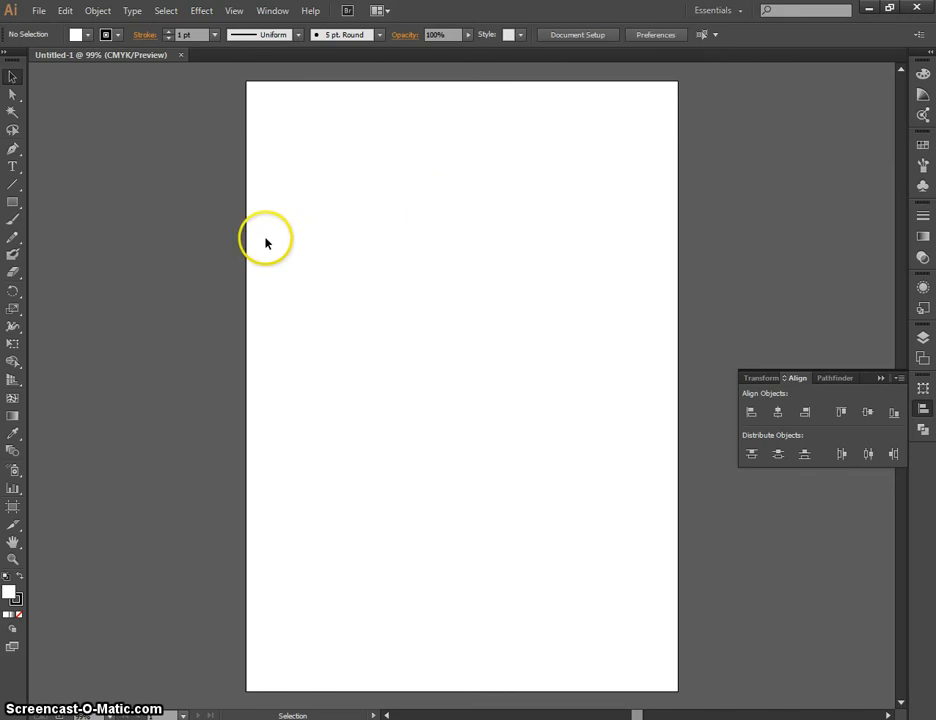
pyautogui.moveTo(439, 223); pyautogui.dragTo(248, 82)
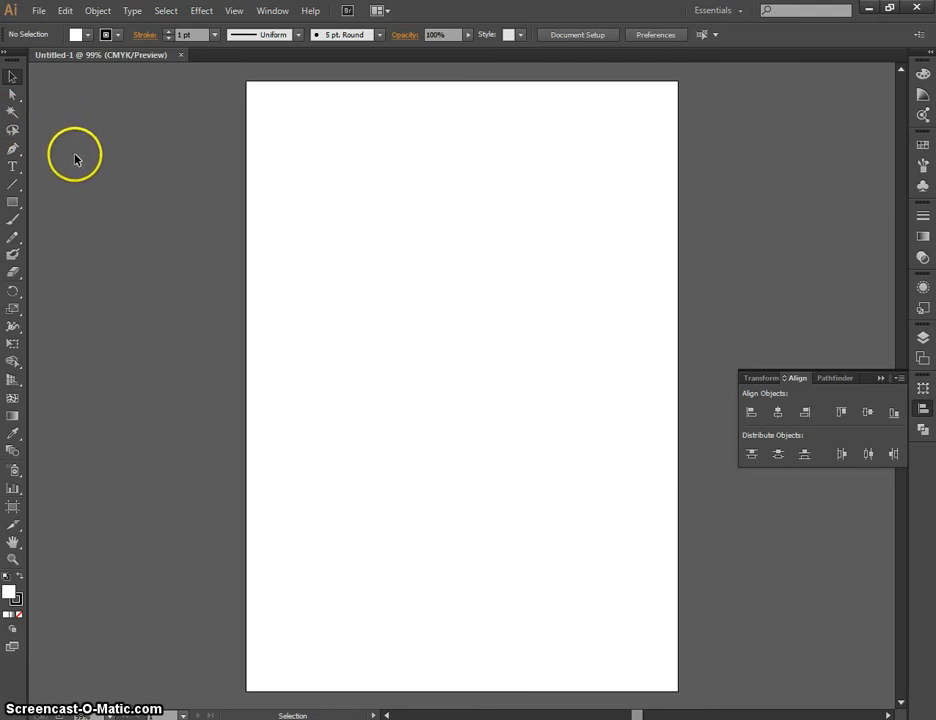
# Draw an ellipse near the artboard's upper-left corner and fill it with dark blue
pyautogui.click(12, 205)
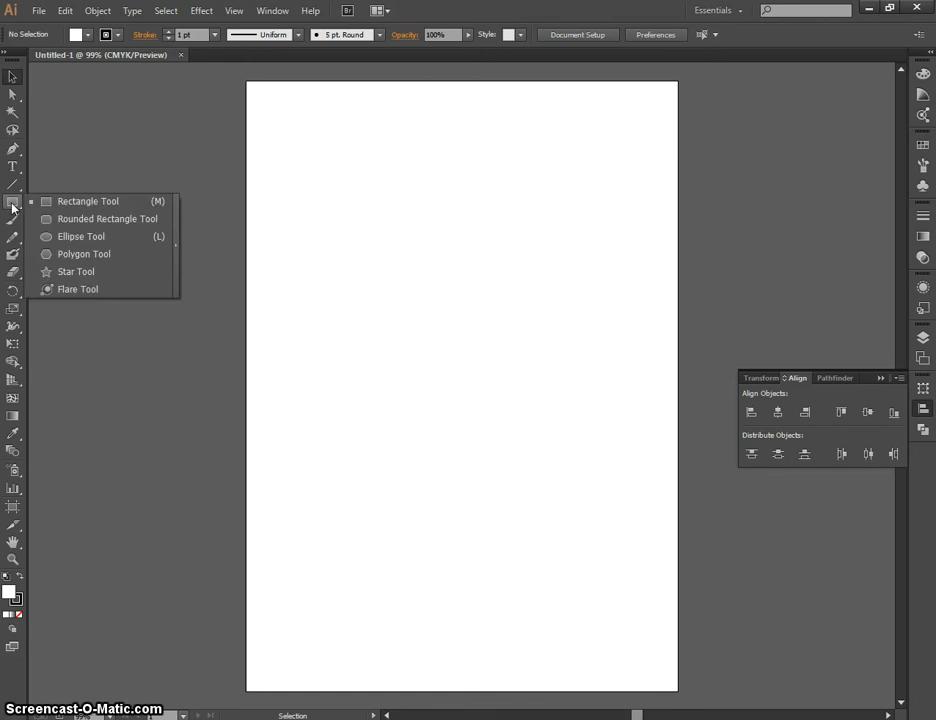
pyautogui.click(72, 236)
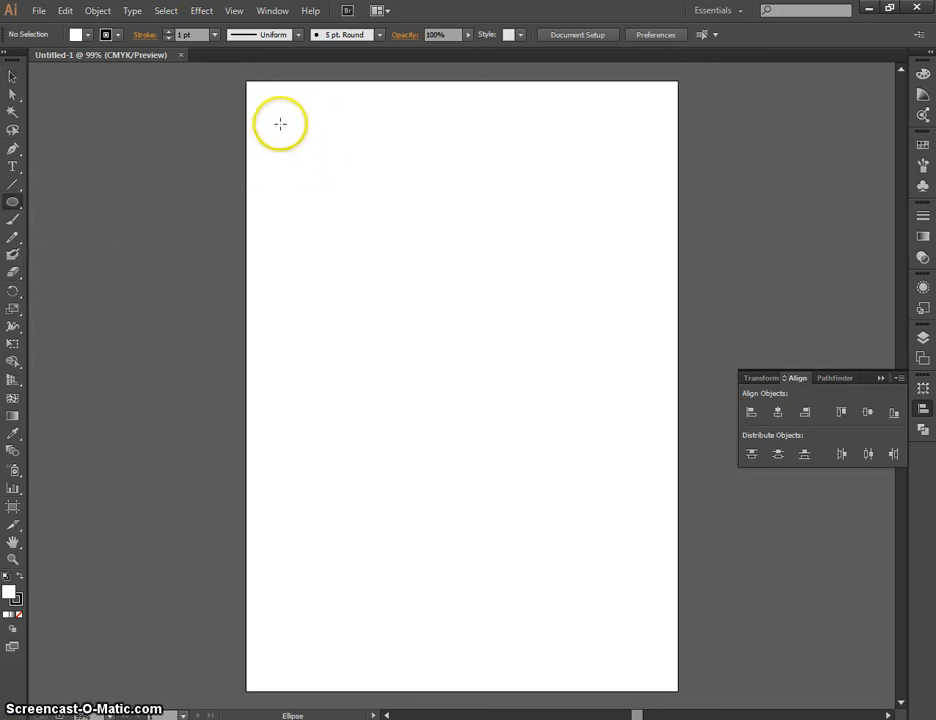
pyautogui.moveTo(280, 124); pyautogui.dragTo(379, 216)
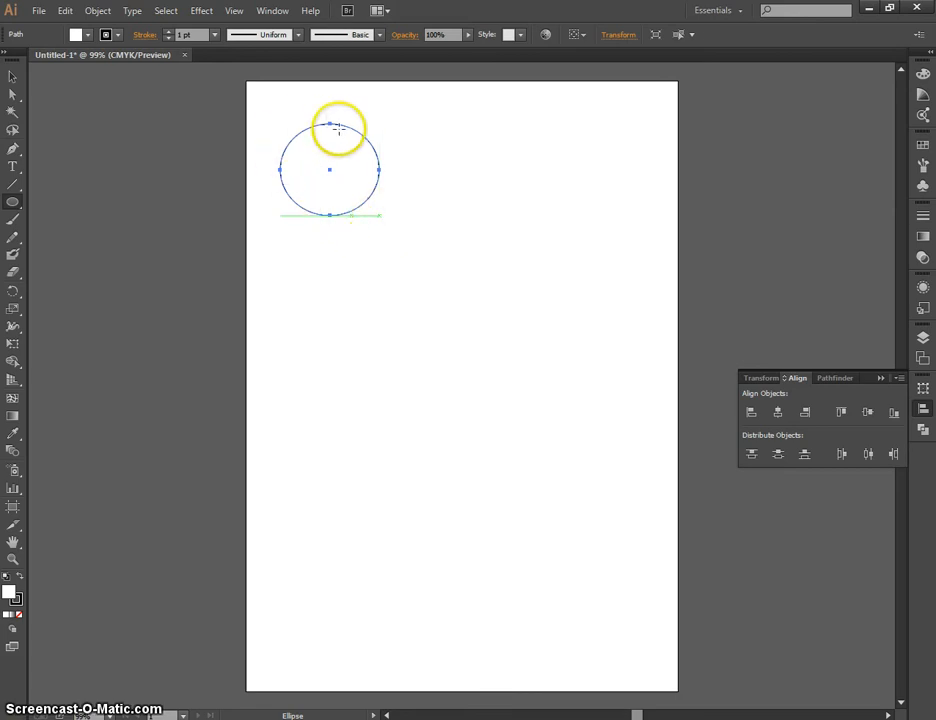
pyautogui.click(88, 36)
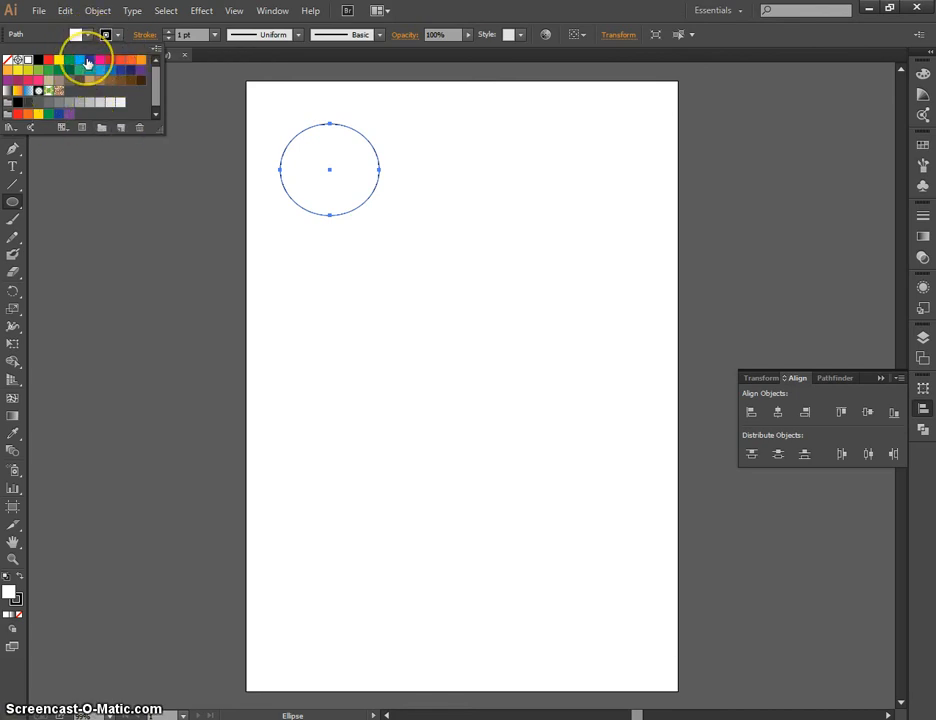
pyautogui.click(88, 61)
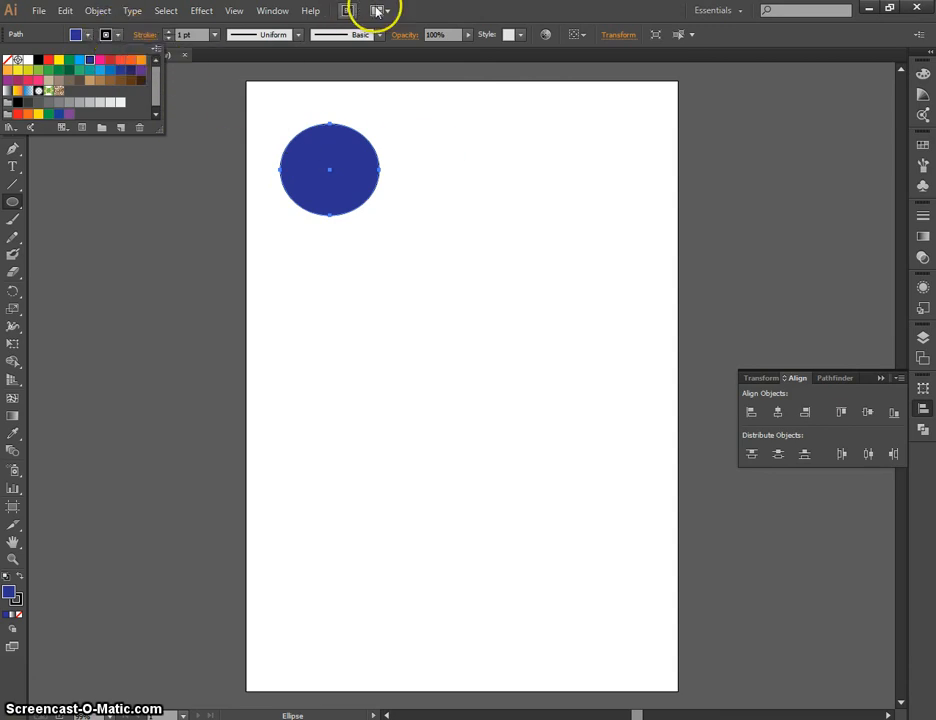
pyautogui.press('Escape')
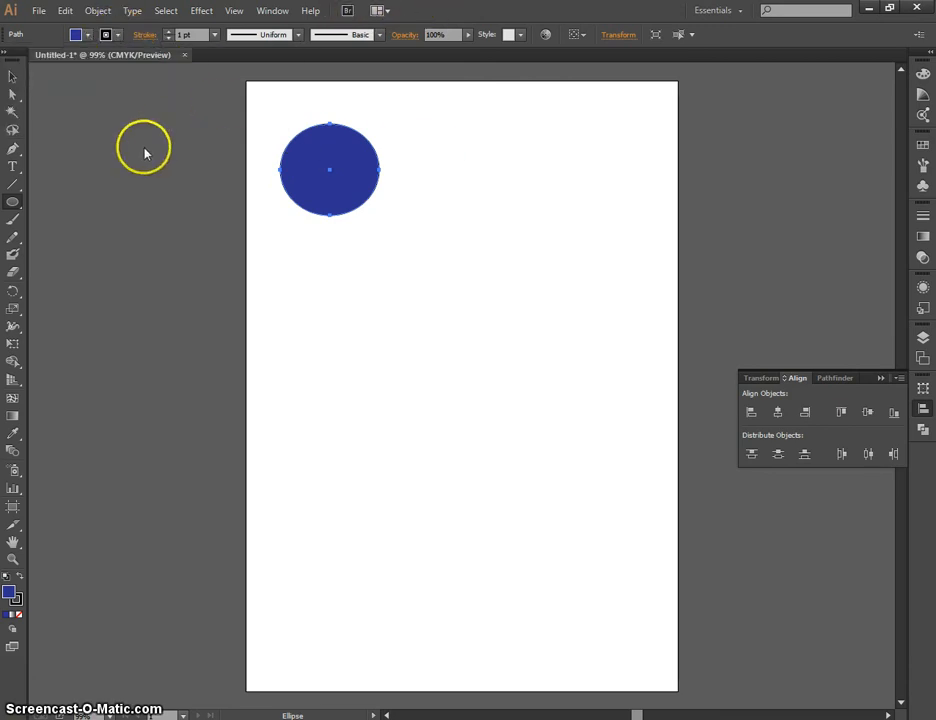
# Draw a five-pointed star above the ellipse and move it so it overlaps the ellipse's upper-right edge
pyautogui.click(14, 204)
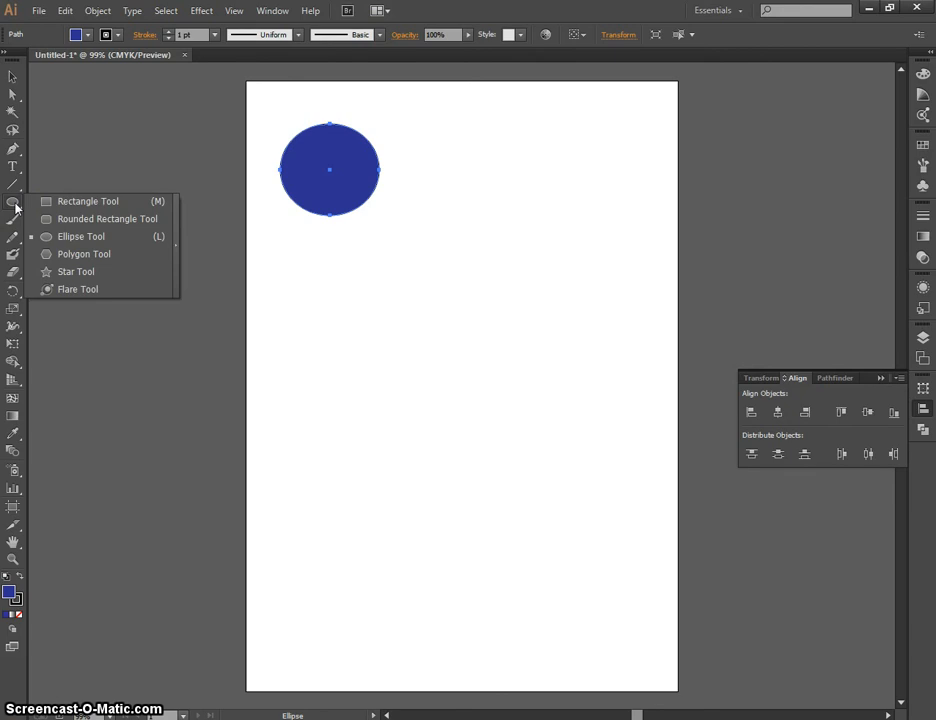
pyautogui.click(76, 271)
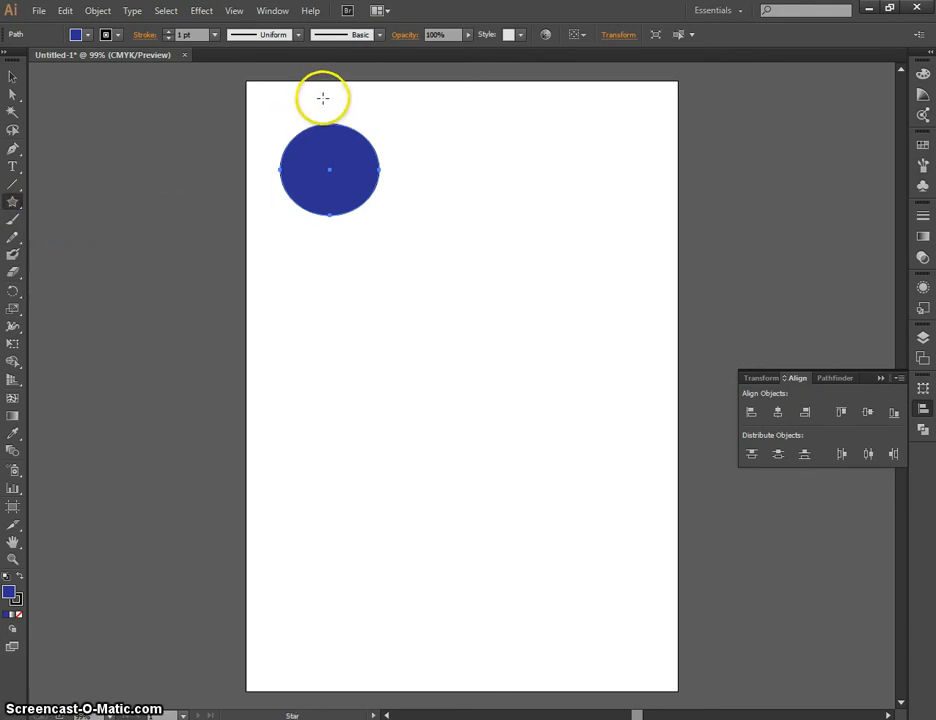
pyautogui.moveTo(322, 97); pyautogui.dragTo(356, 134)
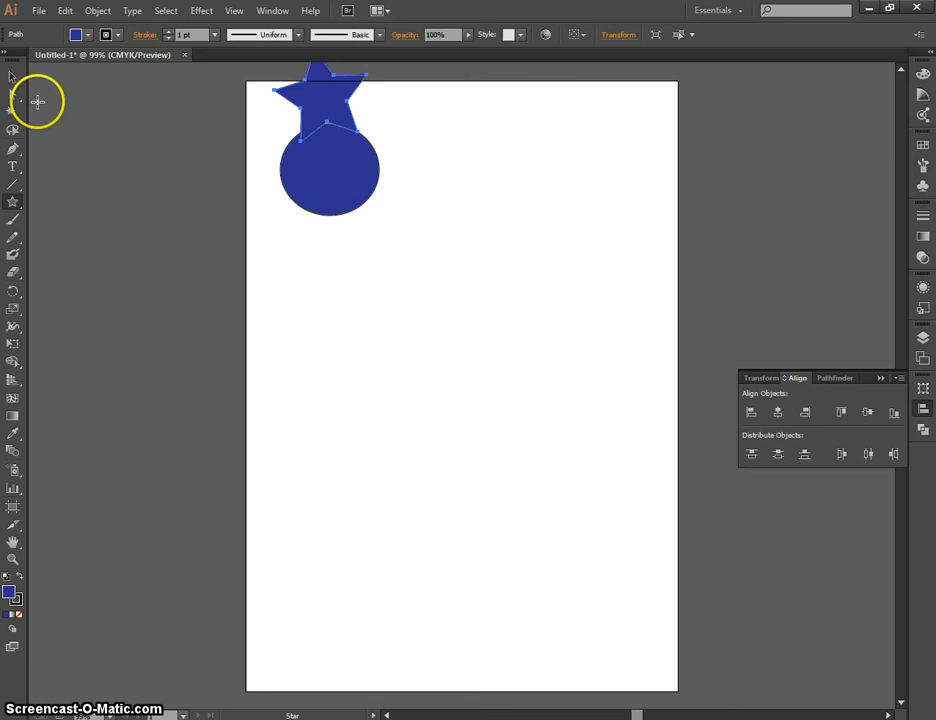
pyautogui.click(12, 77)
pyautogui.moveTo(316, 102); pyautogui.dragTo(360, 145)
pyautogui.click(469, 165)
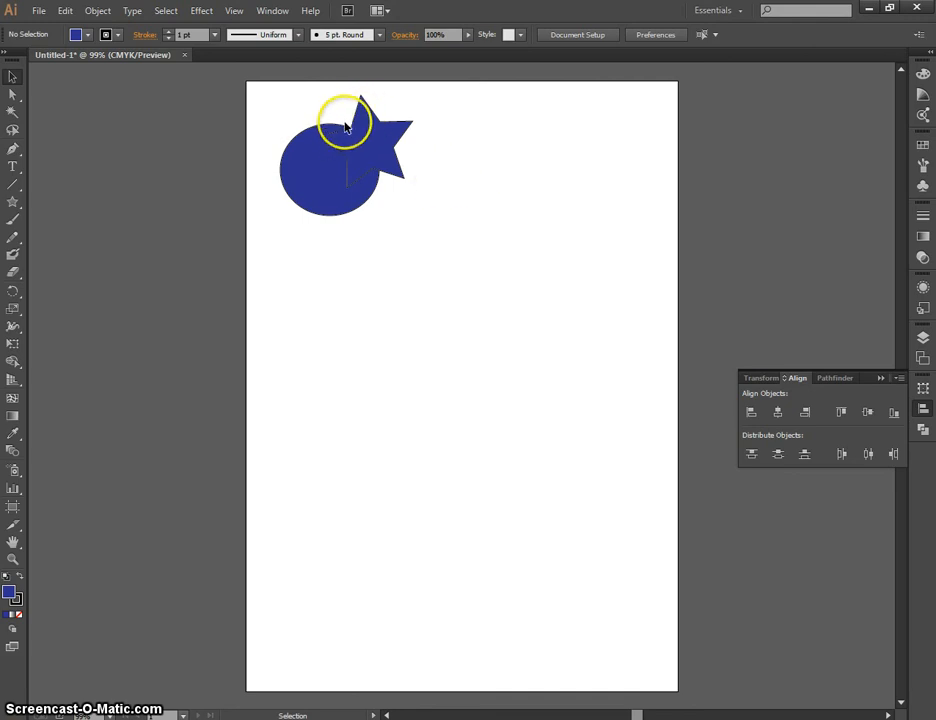
pyautogui.moveTo(322, 140); pyautogui.dragTo(378, 183)
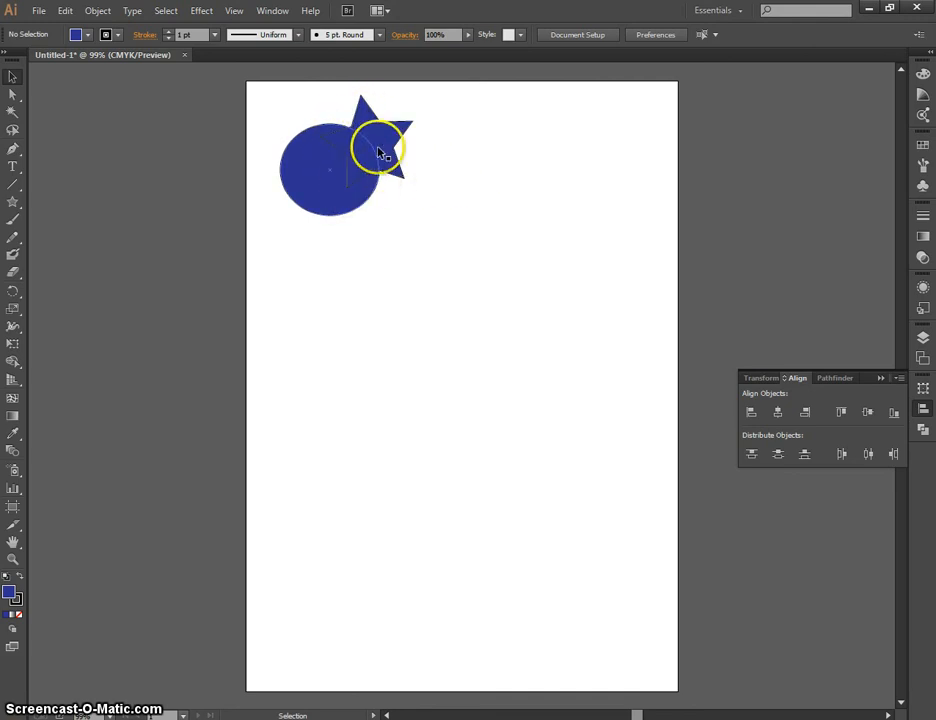
pyautogui.click(410, 90)
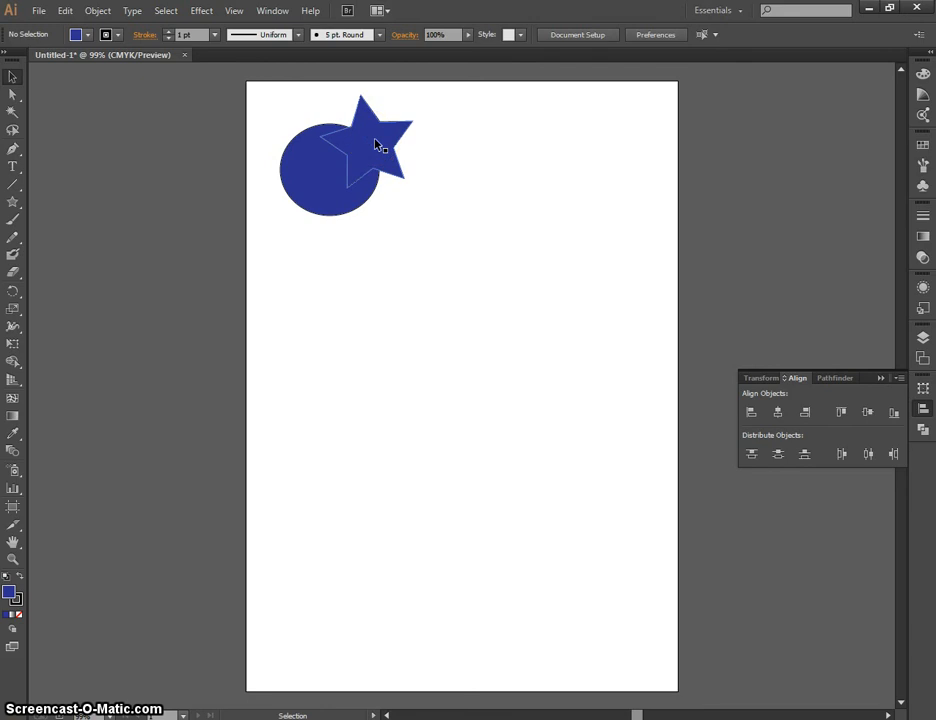
pyautogui.click(377, 145)
pyautogui.click(372, 156)
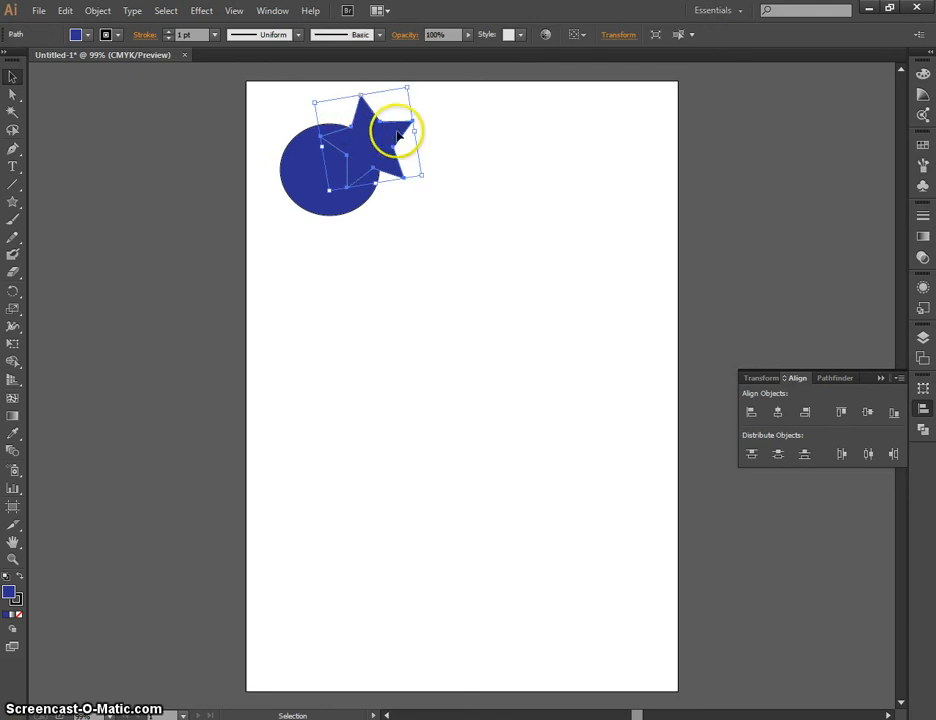
pyautogui.press('a')
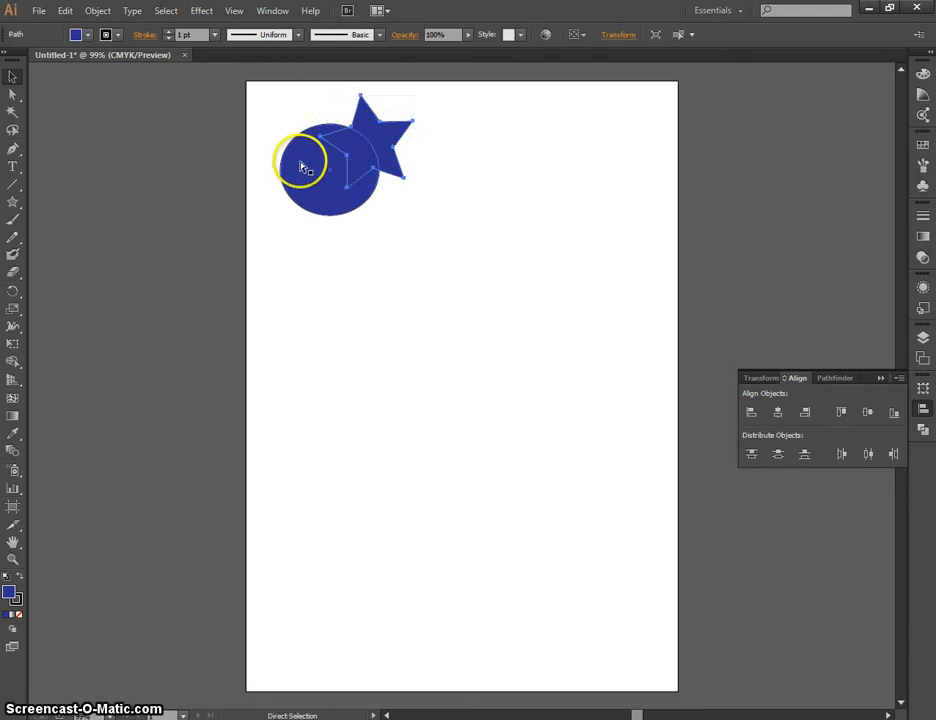
pyautogui.click(301, 166)
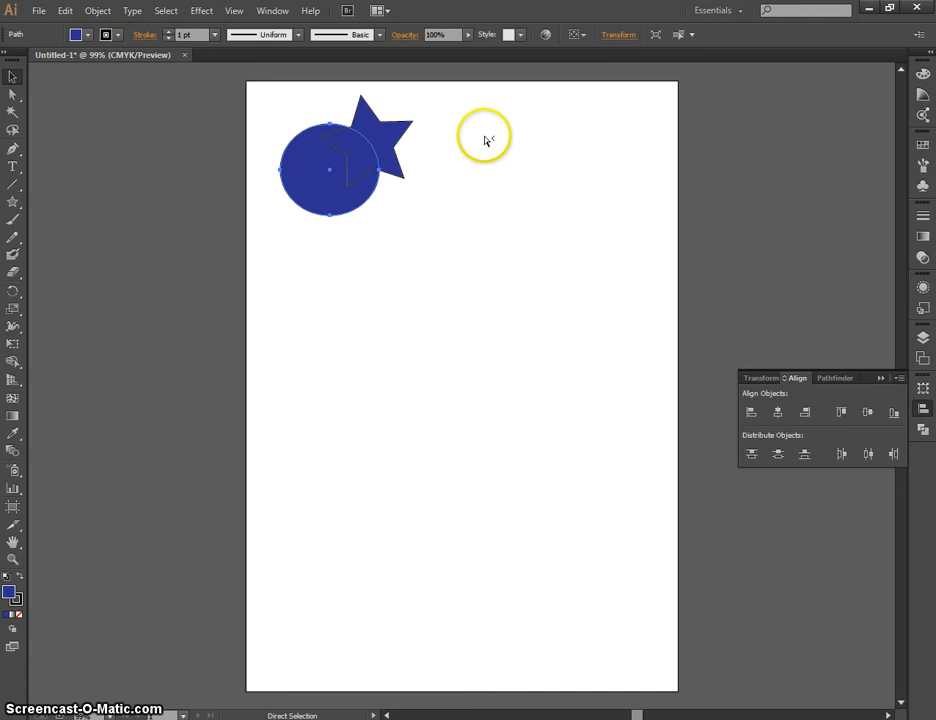
# Display the Pathfinder operations and look over the Intersect and Unite shape modes
pyautogui.click(275, 12)
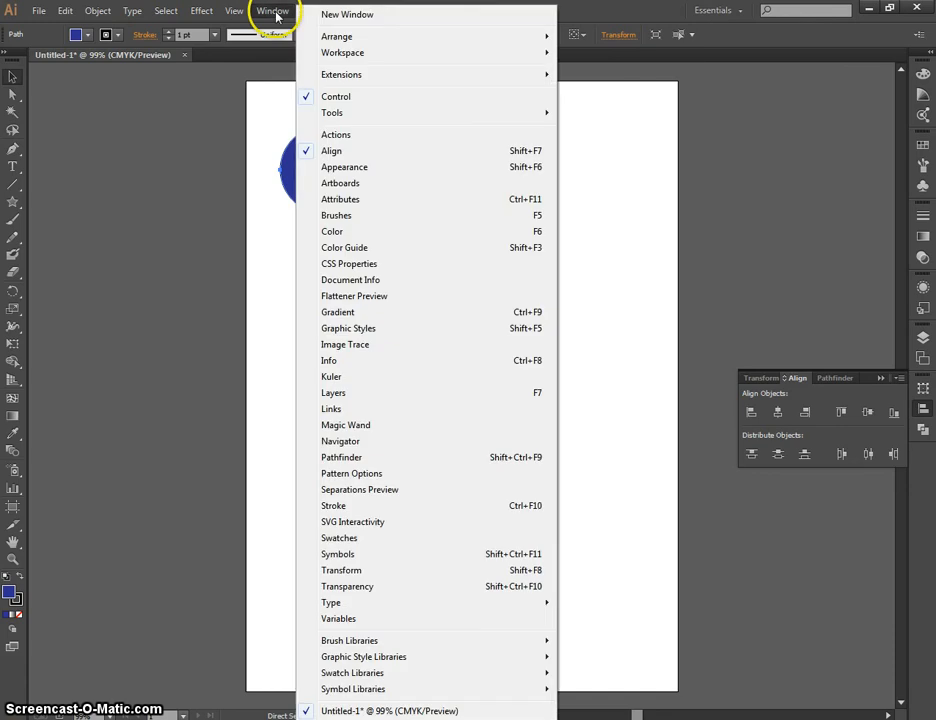
pyautogui.click(379, 464)
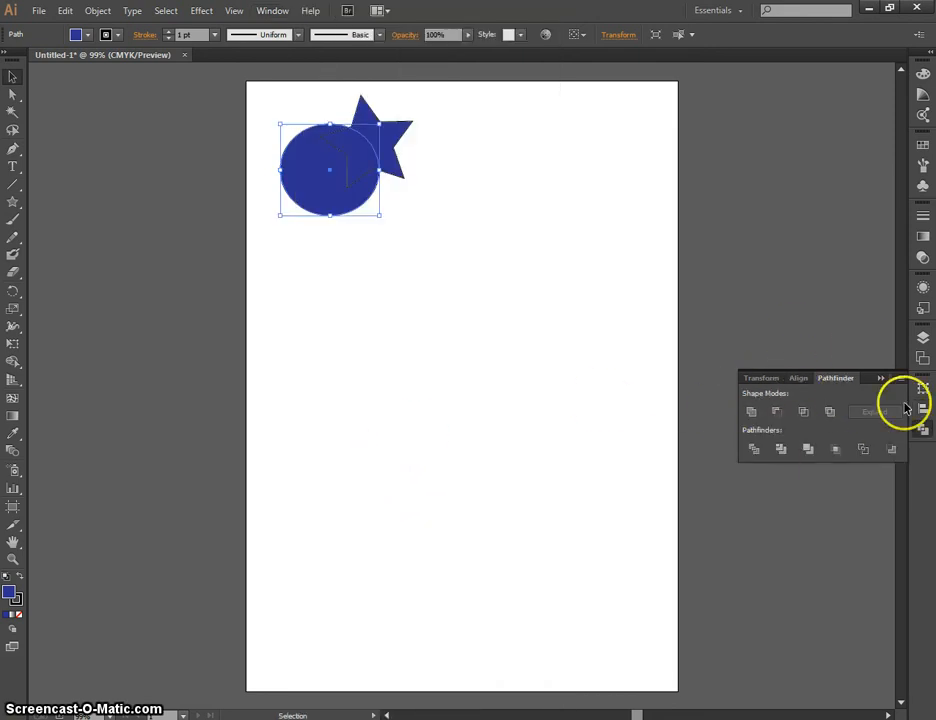
pyautogui.click(781, 451)
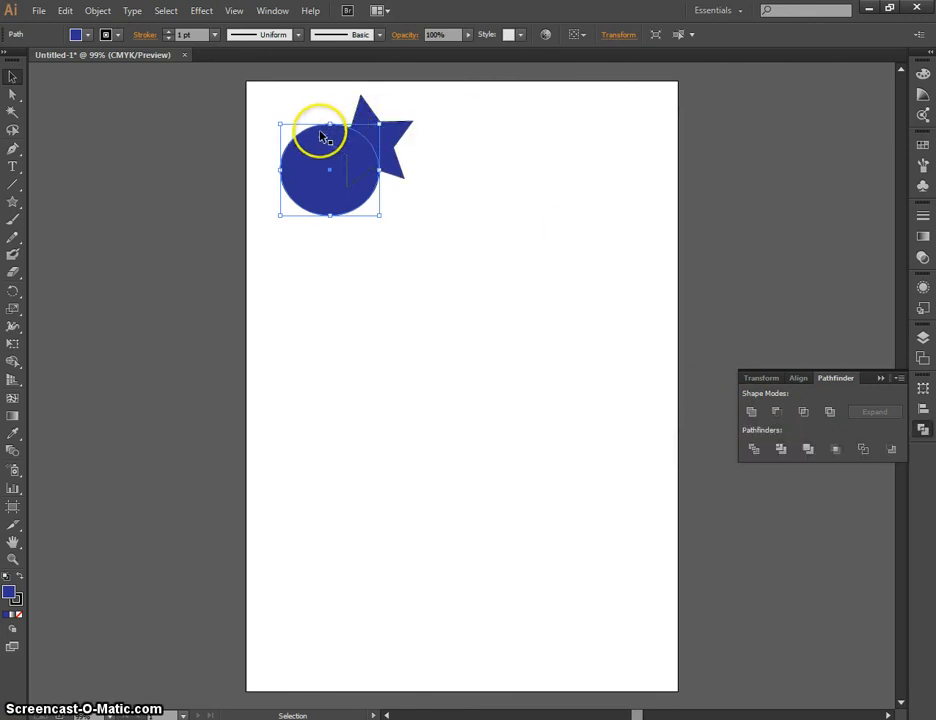
pyautogui.moveTo(355, 150); pyautogui.dragTo(370, 177)
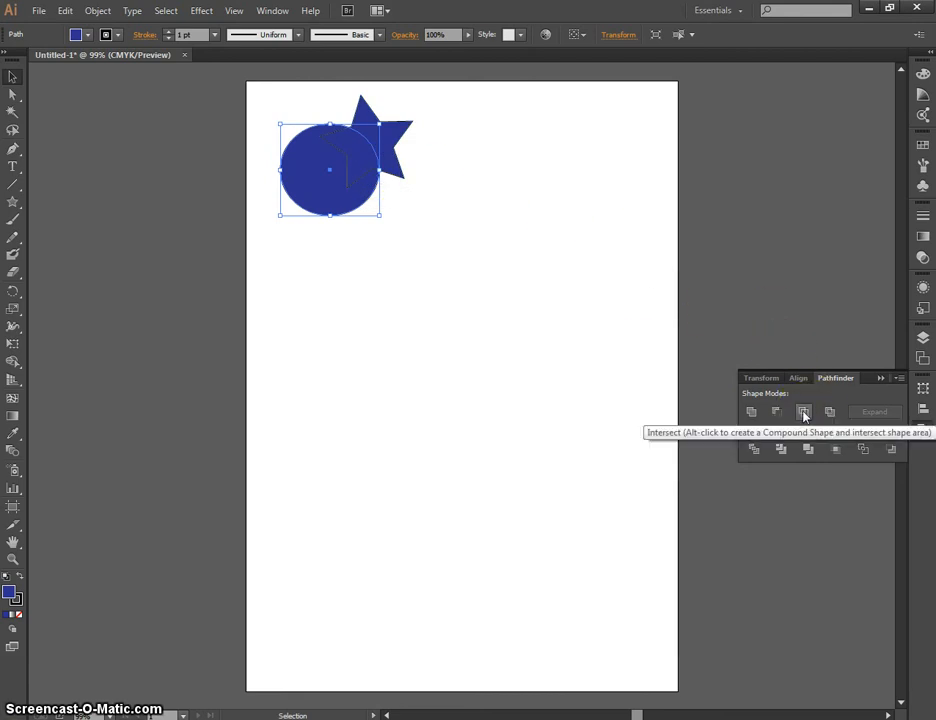
pyautogui.click(462, 148)
pyautogui.click(357, 147)
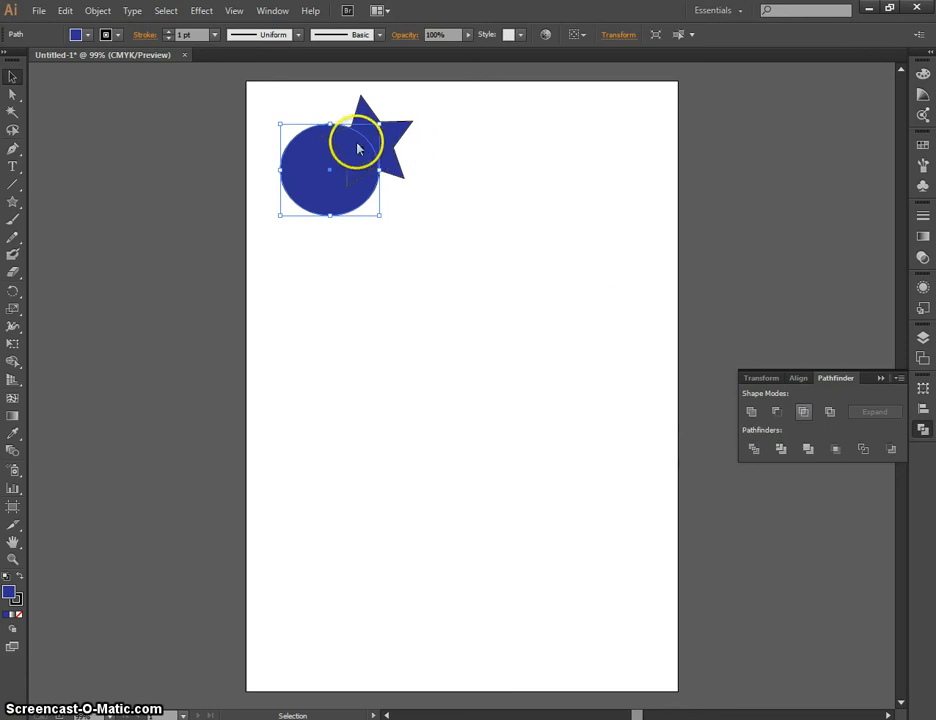
pyautogui.moveTo(357, 147); pyautogui.dragTo(370, 180)
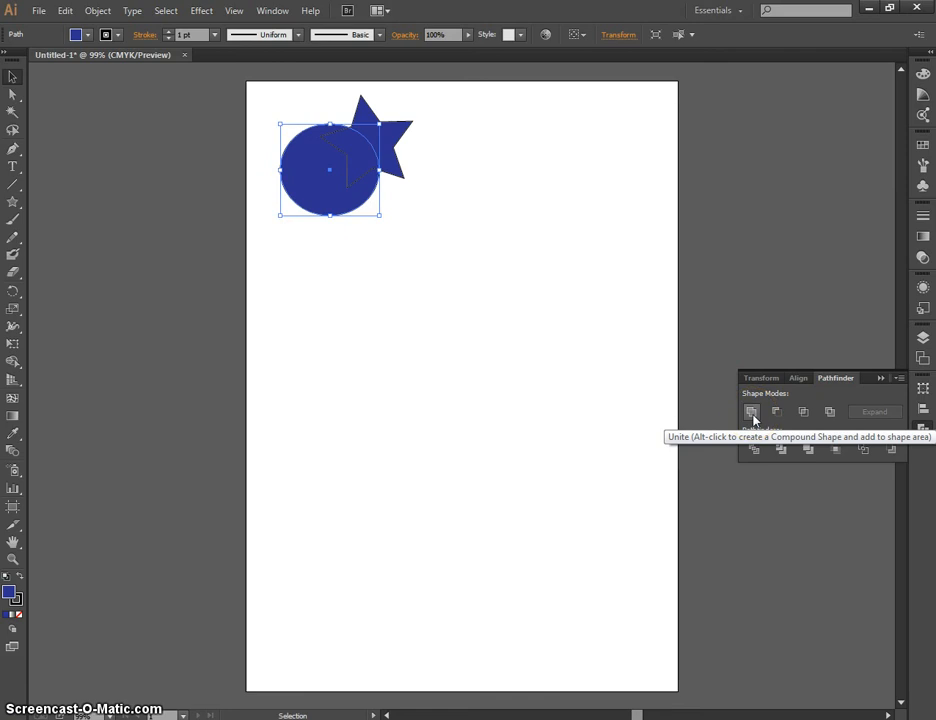
# Select both the star and the ellipse and merge them into one shape with Unite
pyautogui.click(397, 213)
pyautogui.click(386, 151)
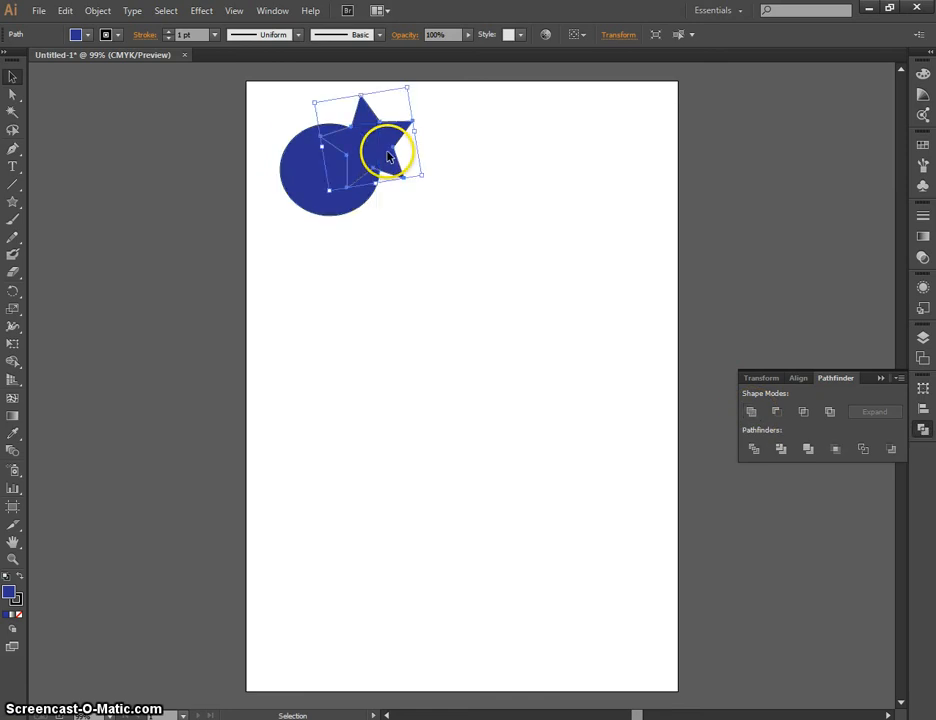
pyautogui.keyDown('ctrl'); pyautogui.click(297, 180); pyautogui.keyUp('ctrl')
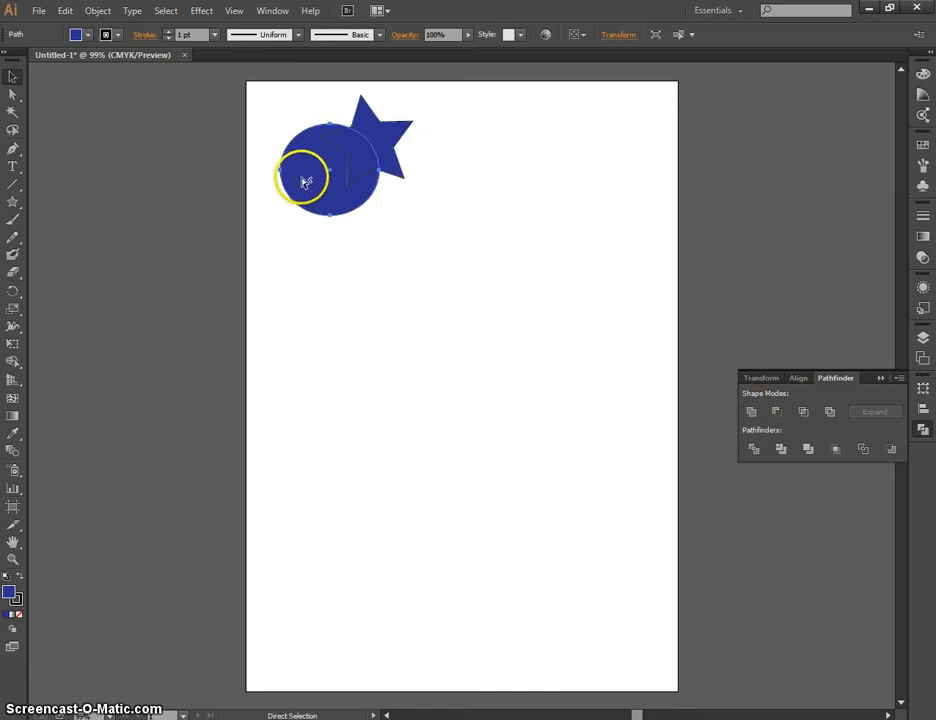
pyautogui.click(382, 136)
pyautogui.keyDown('shift'); pyautogui.click(311, 174); pyautogui.keyUp('shift')
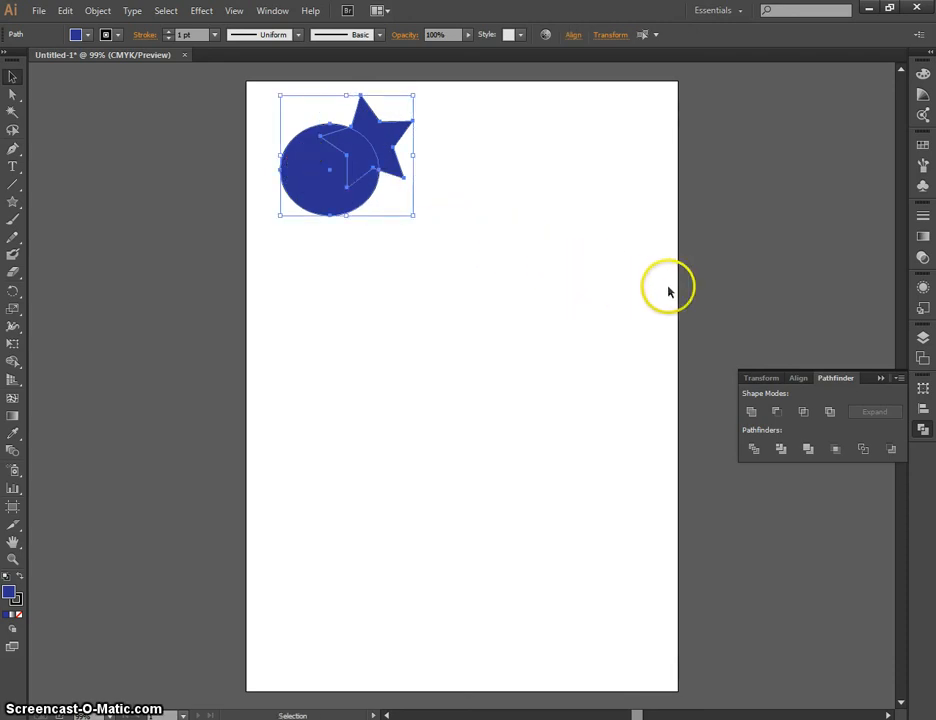
pyautogui.click(753, 416)
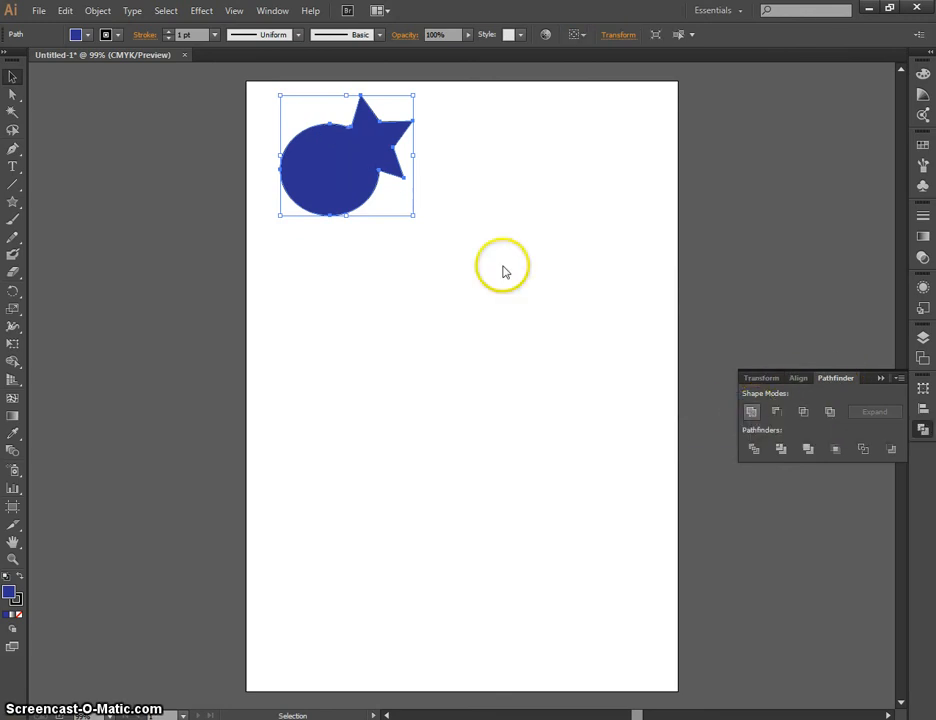
# Move the united shape slightly straight down on the artboard
pyautogui.click(463, 181)
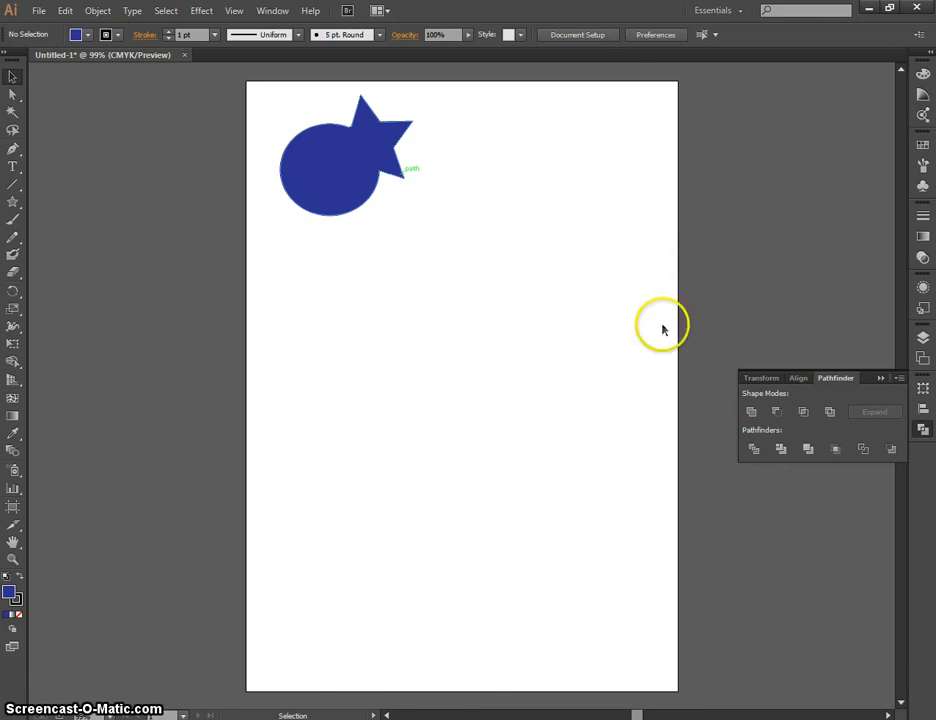
pyautogui.click(325, 163)
pyautogui.moveTo(334, 166); pyautogui.dragTo(335, 211)
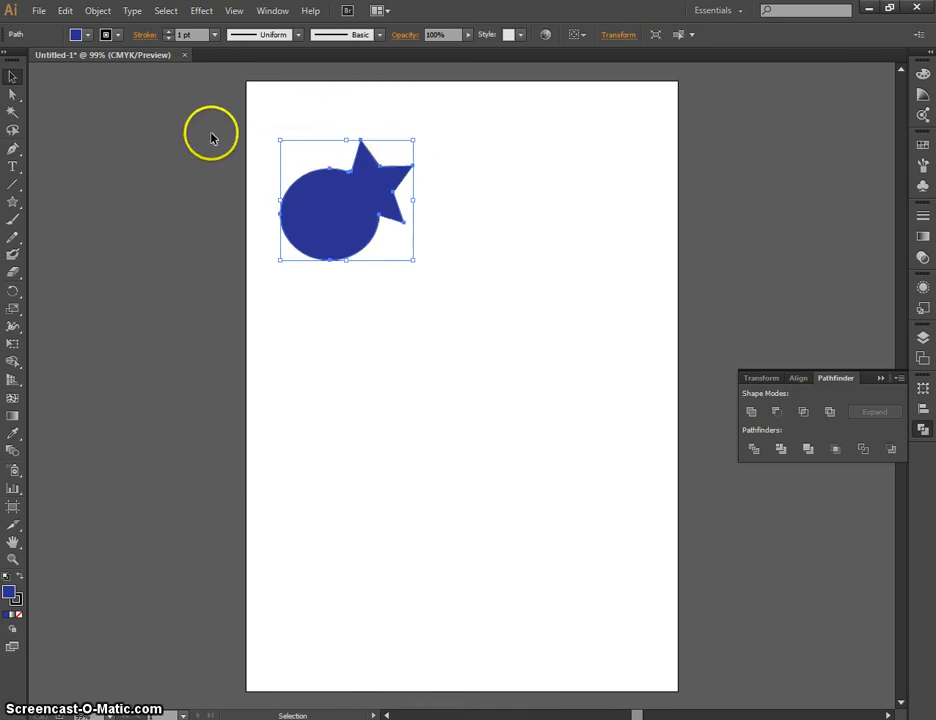
# Use Direct Selection to pull only the star's top tip anchor upward to about X 55 mm, Y 17 mm
pyautogui.click(14, 96)
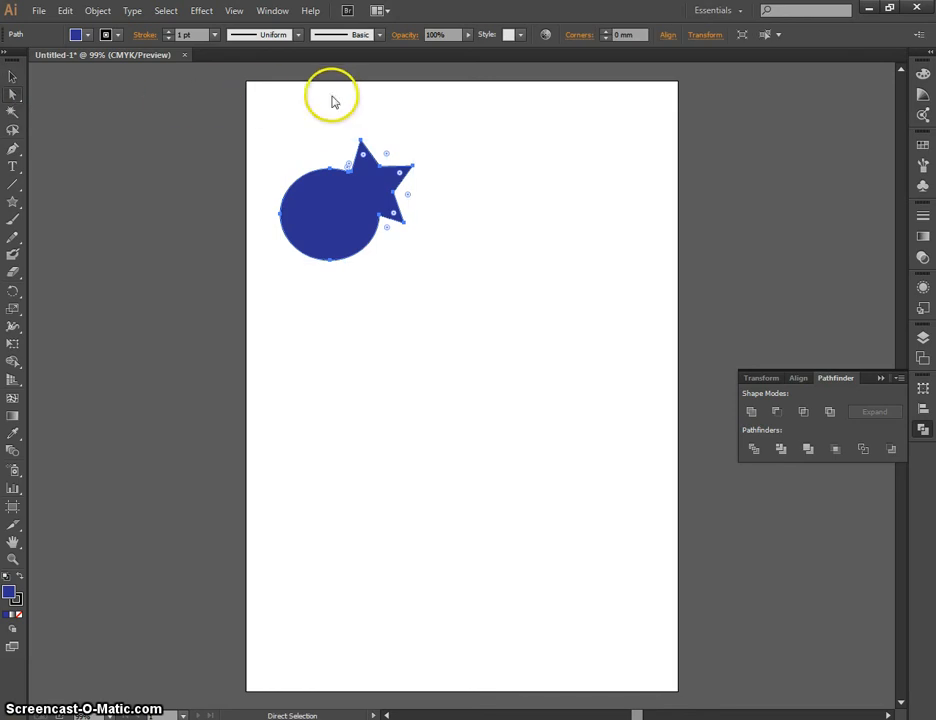
pyautogui.click(363, 143)
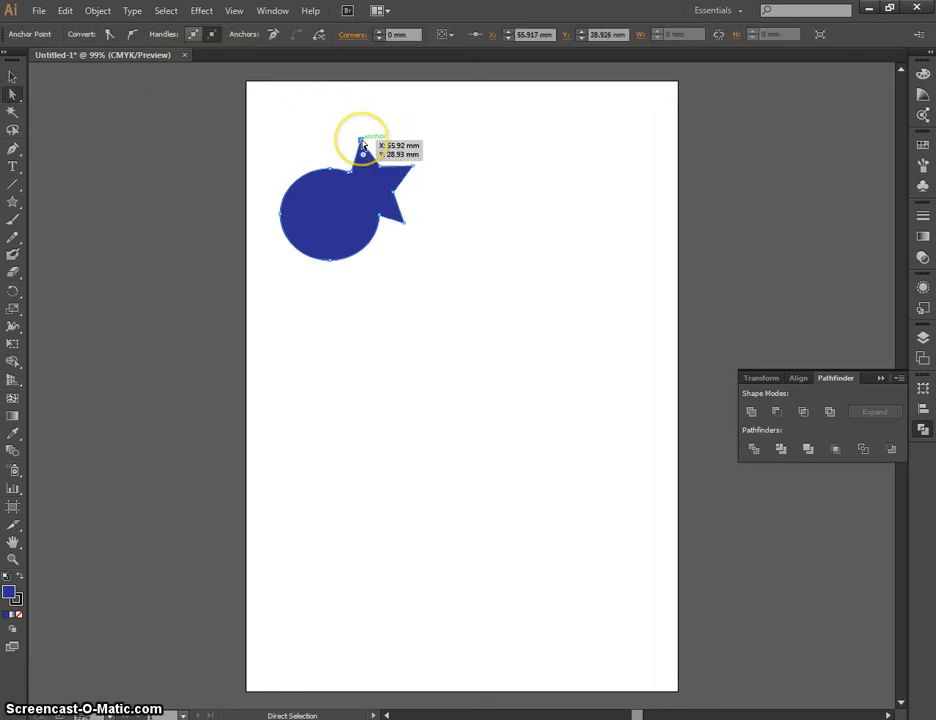
pyautogui.hscroll(-1, 363, 145)
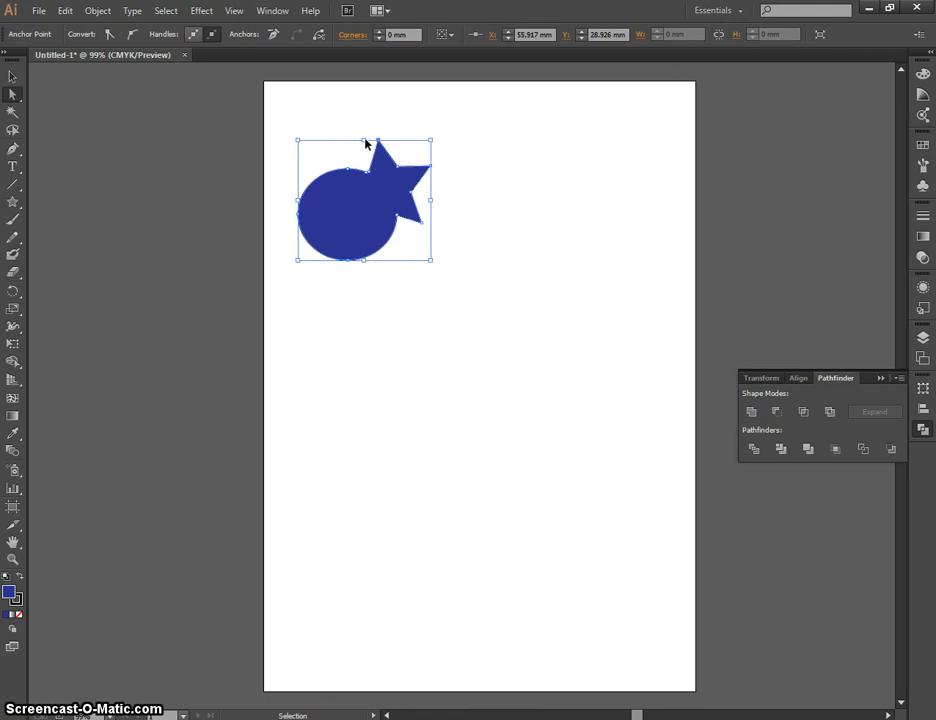
pyautogui.scroll(10, 384, 161)
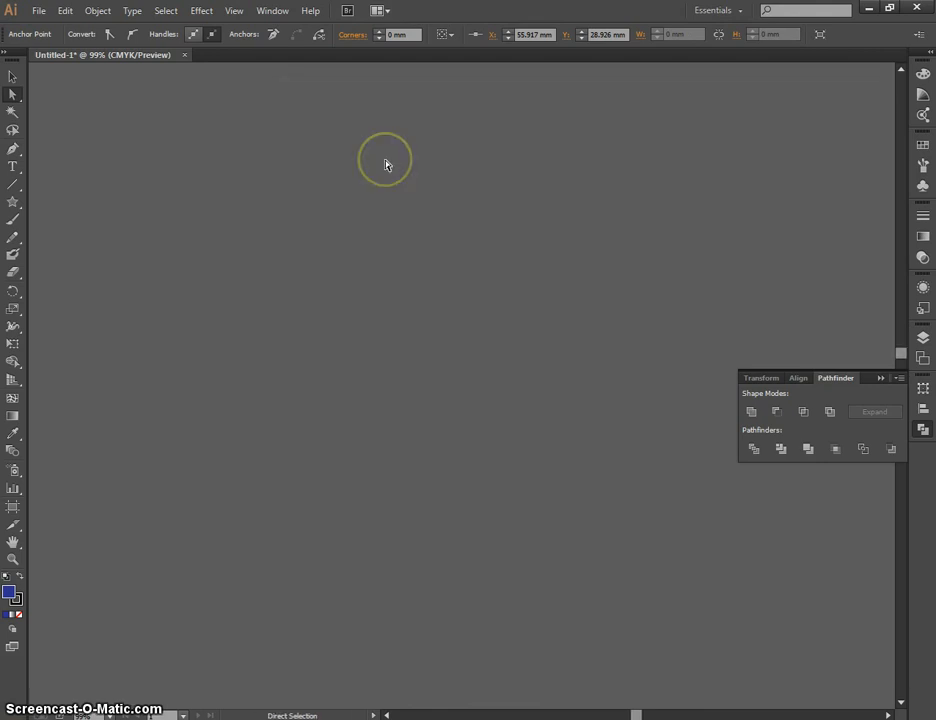
pyautogui.scroll(-8, 386, 165)
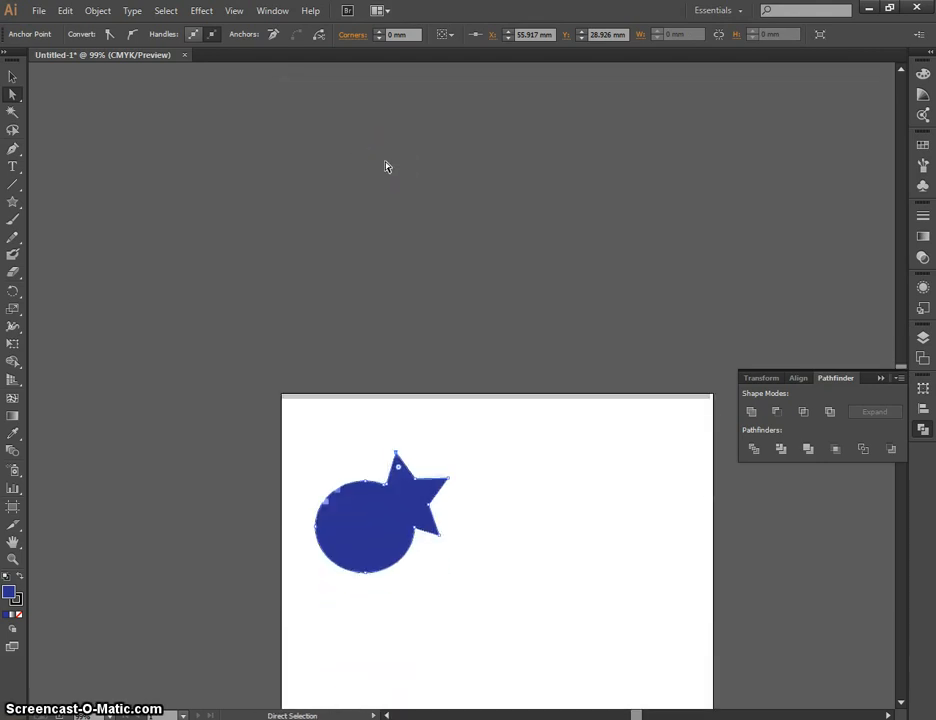
pyautogui.scroll(-4, 386, 165)
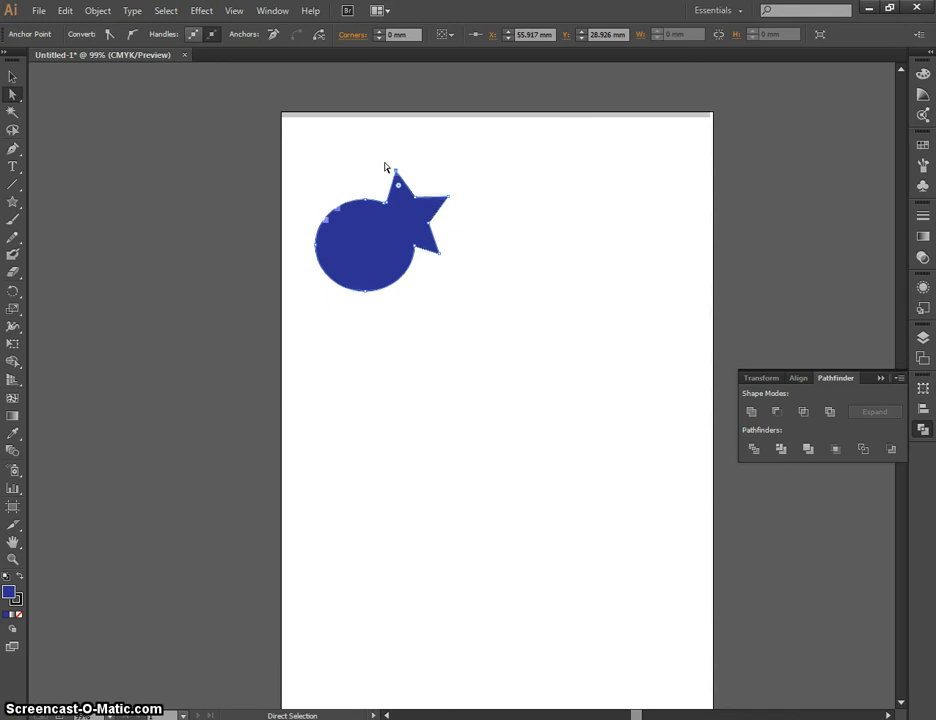
pyautogui.click(114, 710)
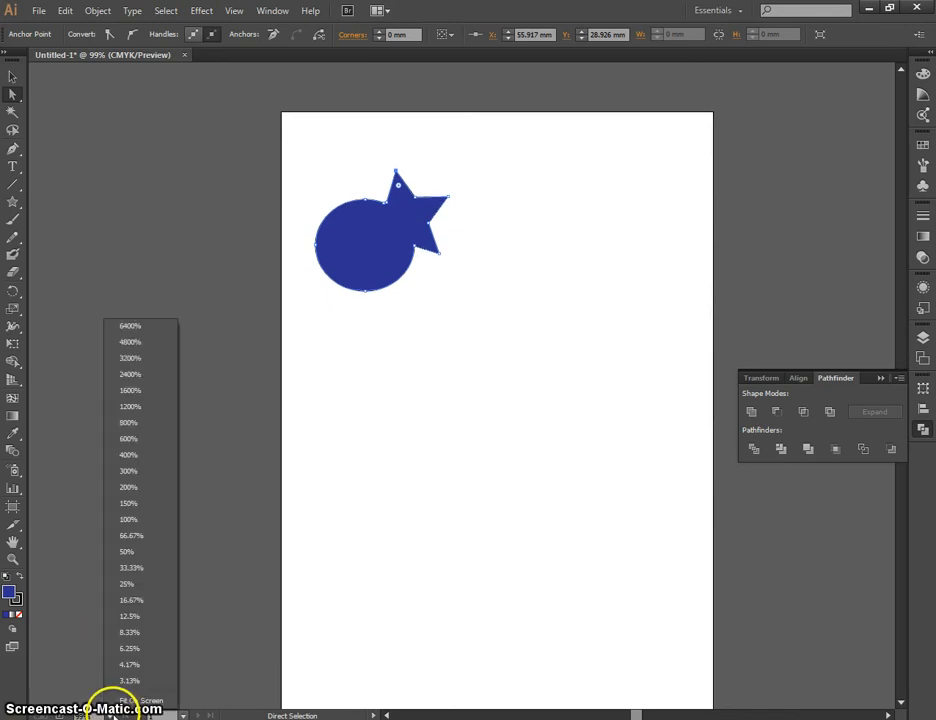
pyautogui.click(135, 472)
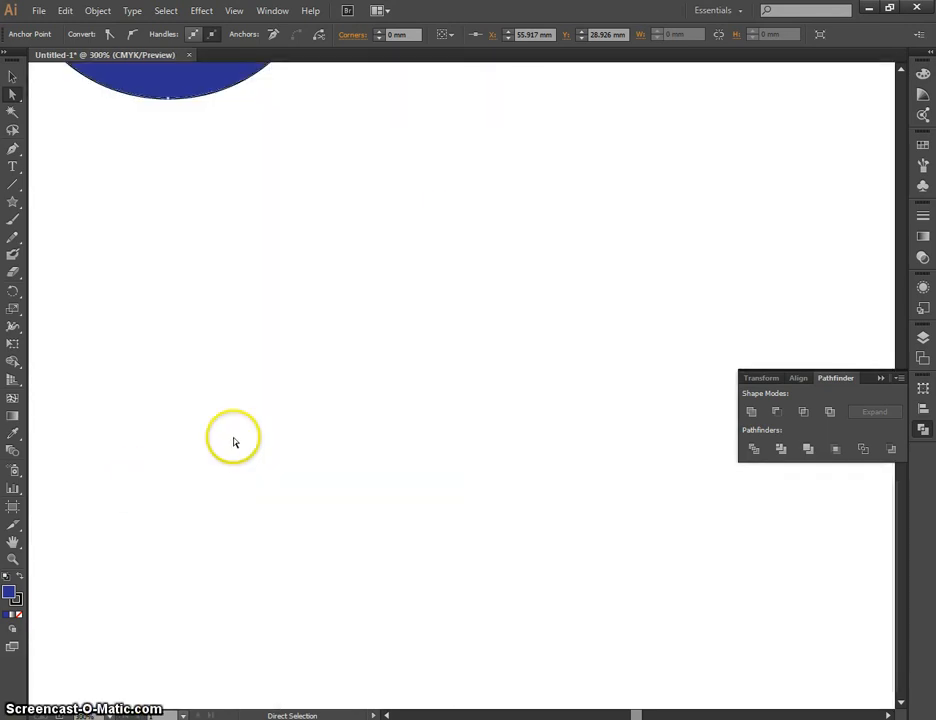
pyautogui.scroll(9, 273, 385)
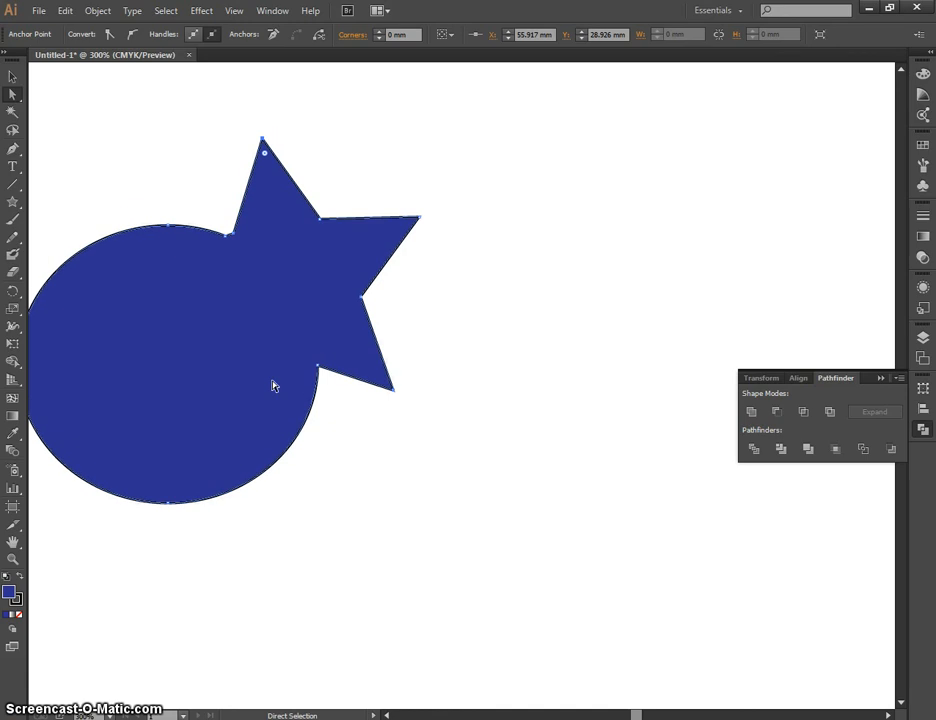
pyautogui.click(617, 714)
pyautogui.moveTo(617, 714); pyautogui.dragTo(632, 714)
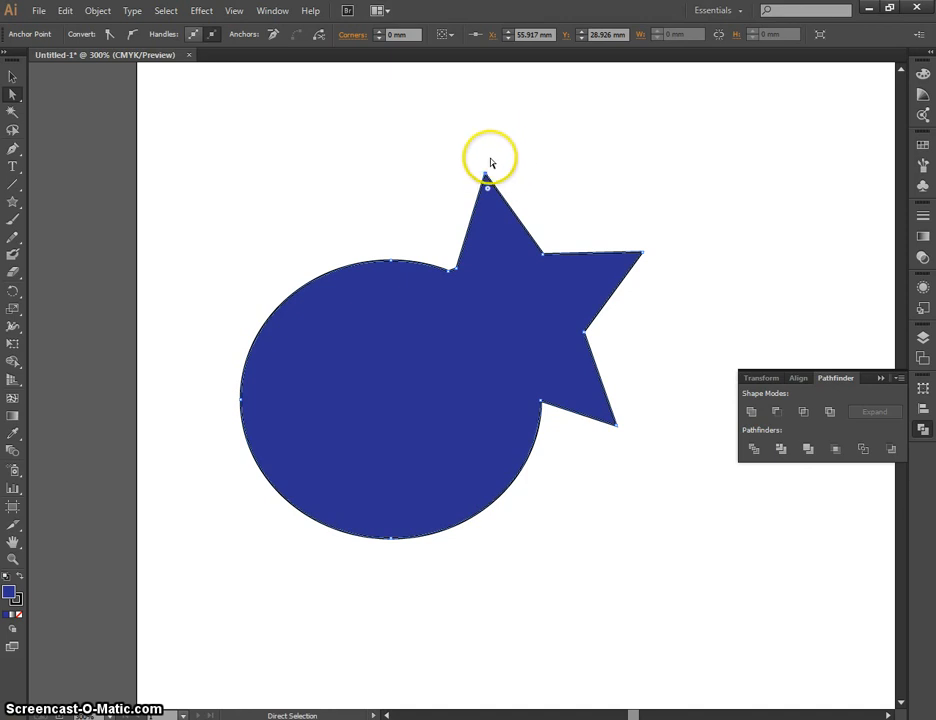
pyautogui.moveTo(486, 179); pyautogui.dragTo(480, 100)
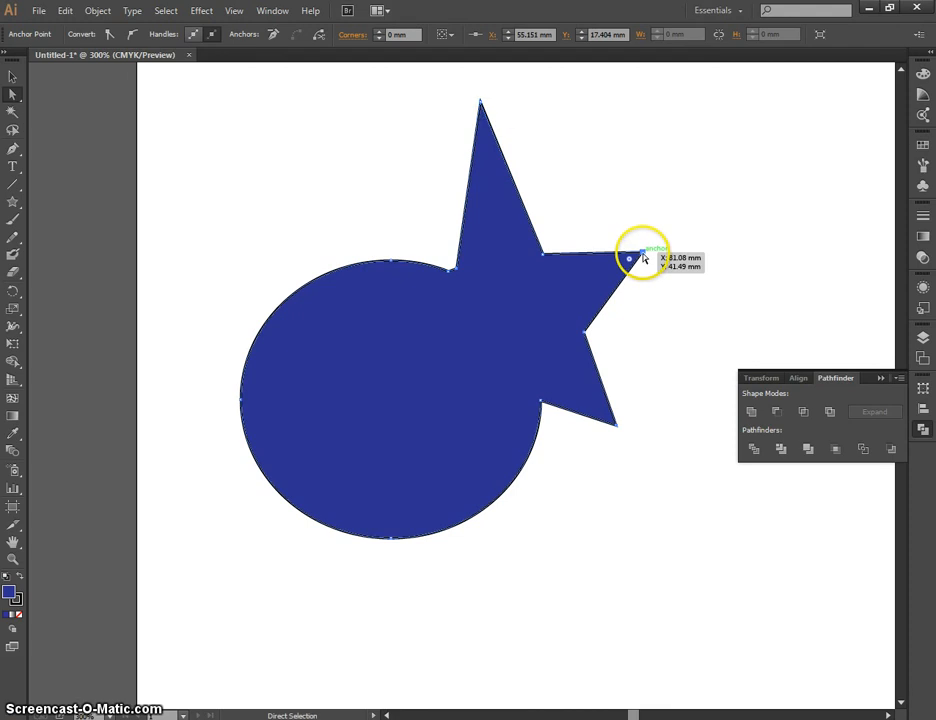
# Stretch the star's upper-right tip outward to about X 103, Y 33 mm and the lower-right tip to about X 93, Y 87 mm
pyautogui.moveTo(643, 252); pyautogui.dragTo(780, 197)
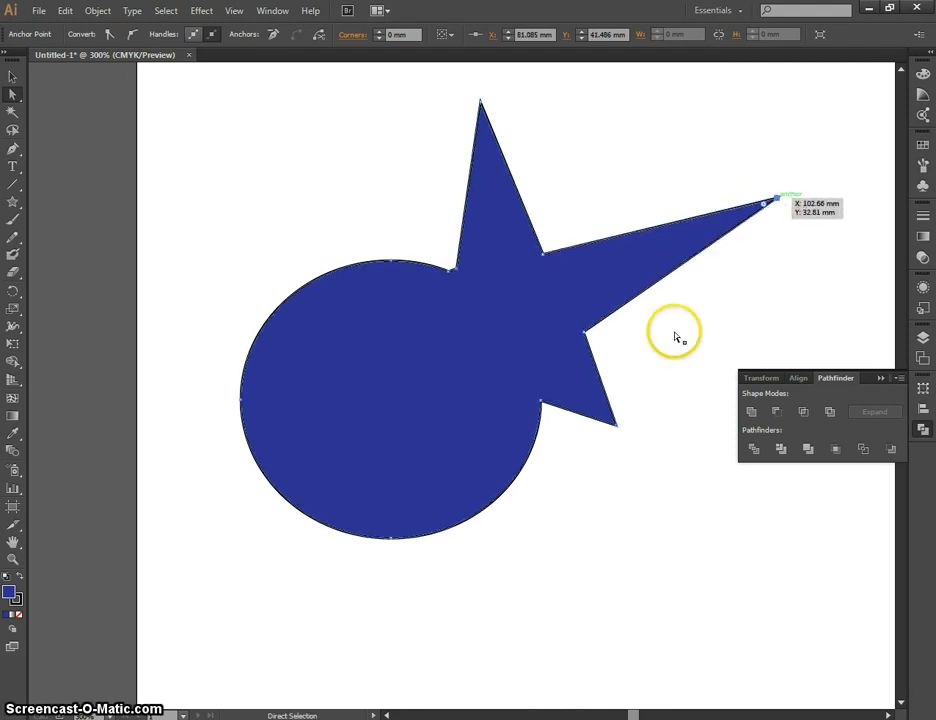
pyautogui.moveTo(617, 427); pyautogui.dragTo(717, 537)
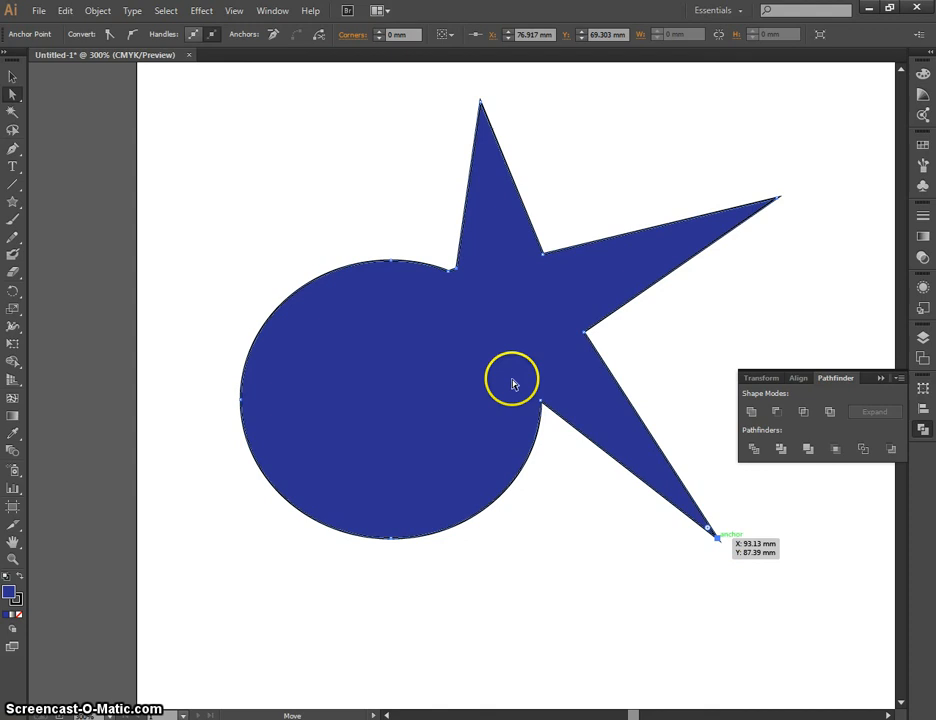
# Move the inner anchor at the base of the top spike slightly down towards the circle's edge, and reselect the whole shape
pyautogui.click(456, 269)
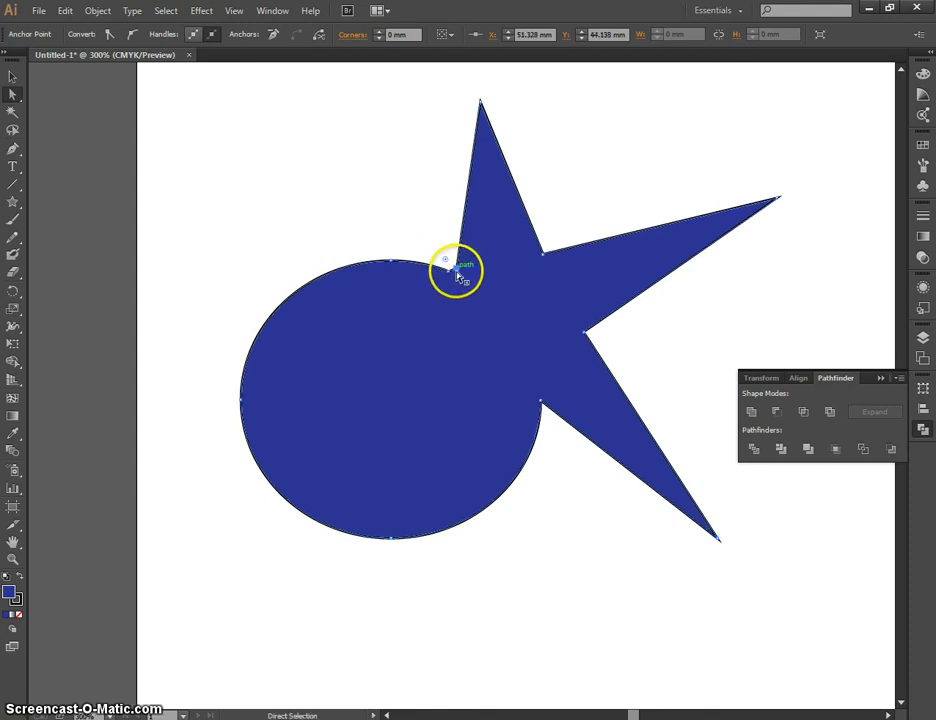
pyautogui.moveTo(456, 271); pyautogui.dragTo(457, 284)
pyautogui.click(600, 222)
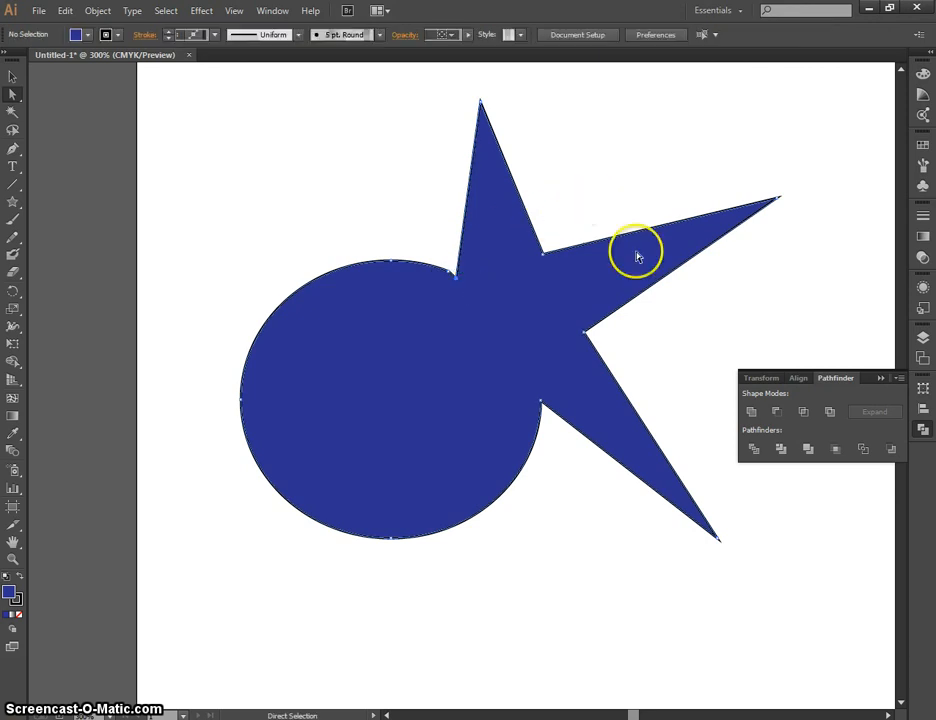
pyautogui.click(470, 184)
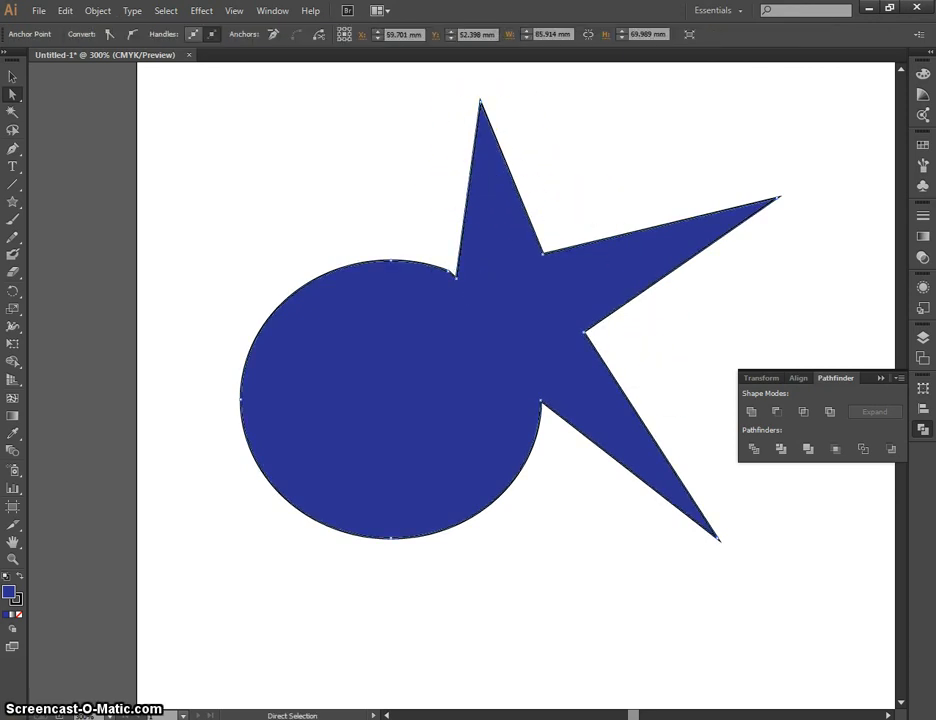